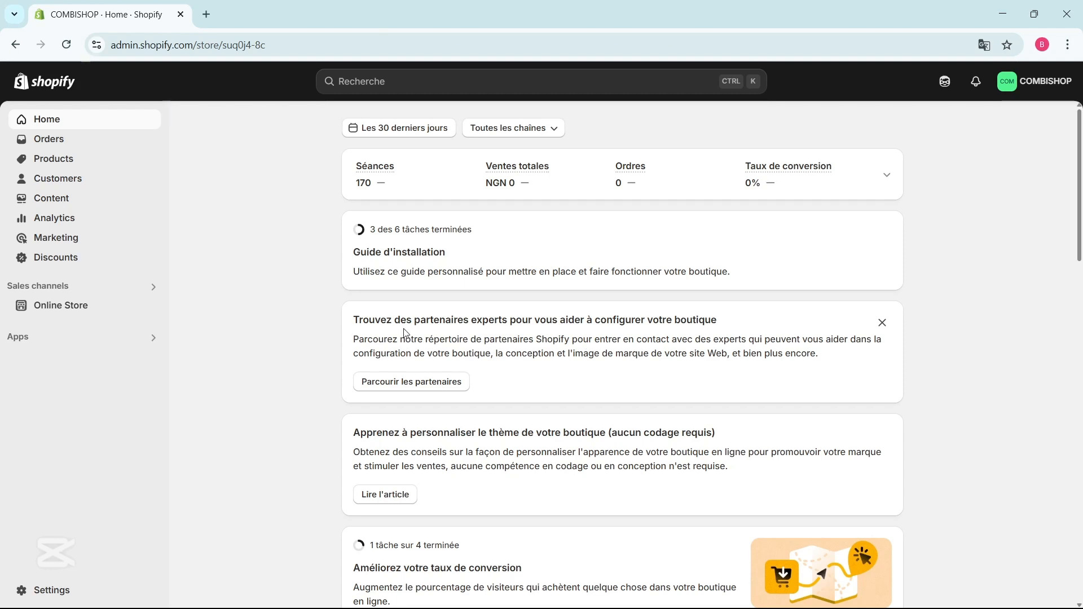
Step: Review the Online Store preferences down to spam protection, then open the store Settings
left_click(68, 310)
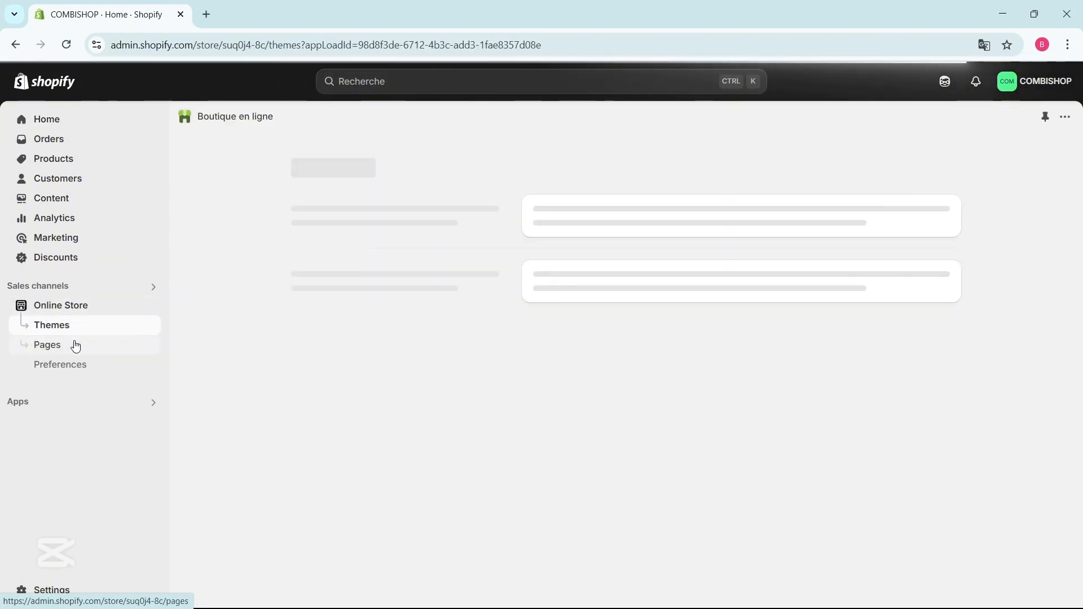
left_click(57, 367)
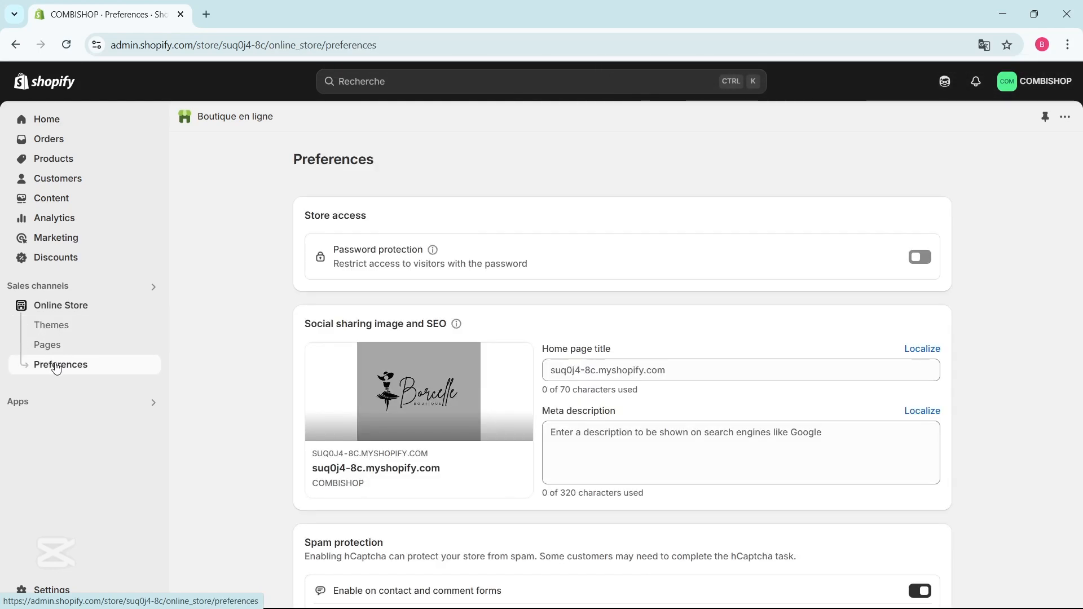
mouse_move(321, 426)
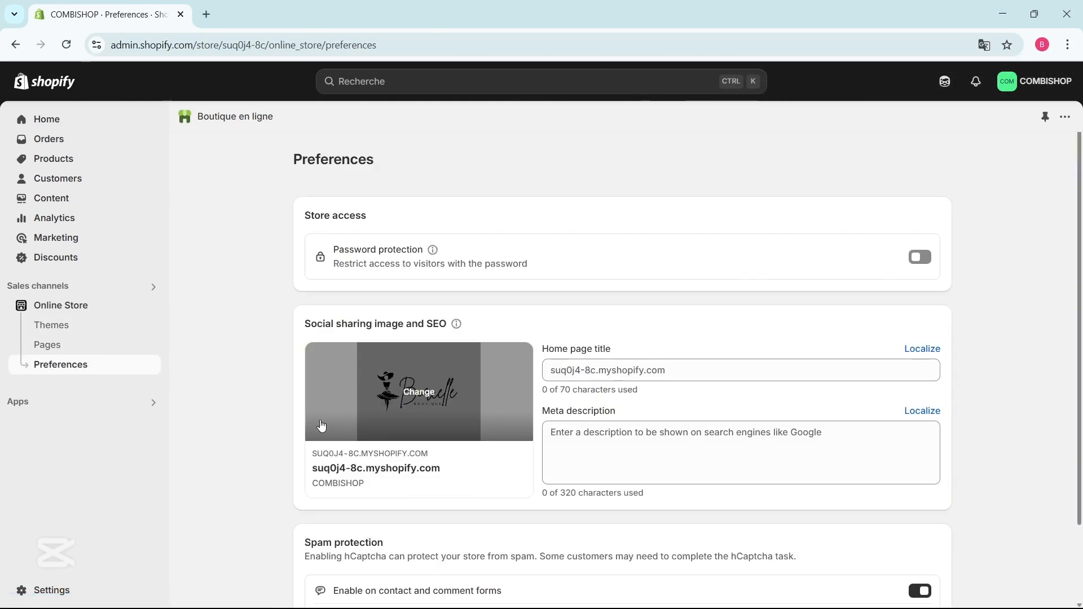
scroll(322, 426, "down", 2)
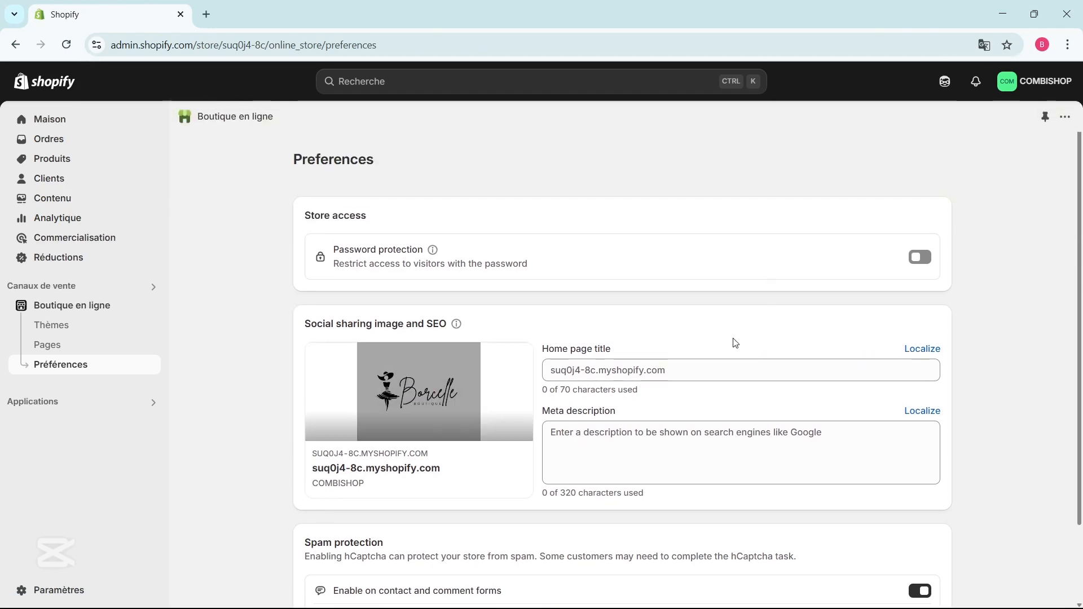
scroll(735, 343, "down", 2)
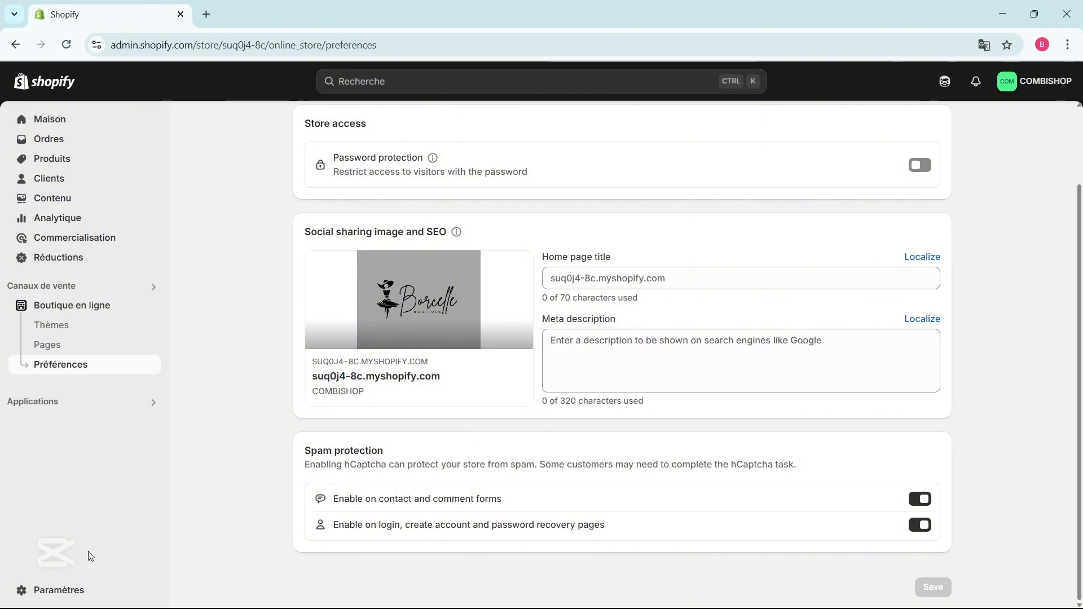
left_click(63, 595)
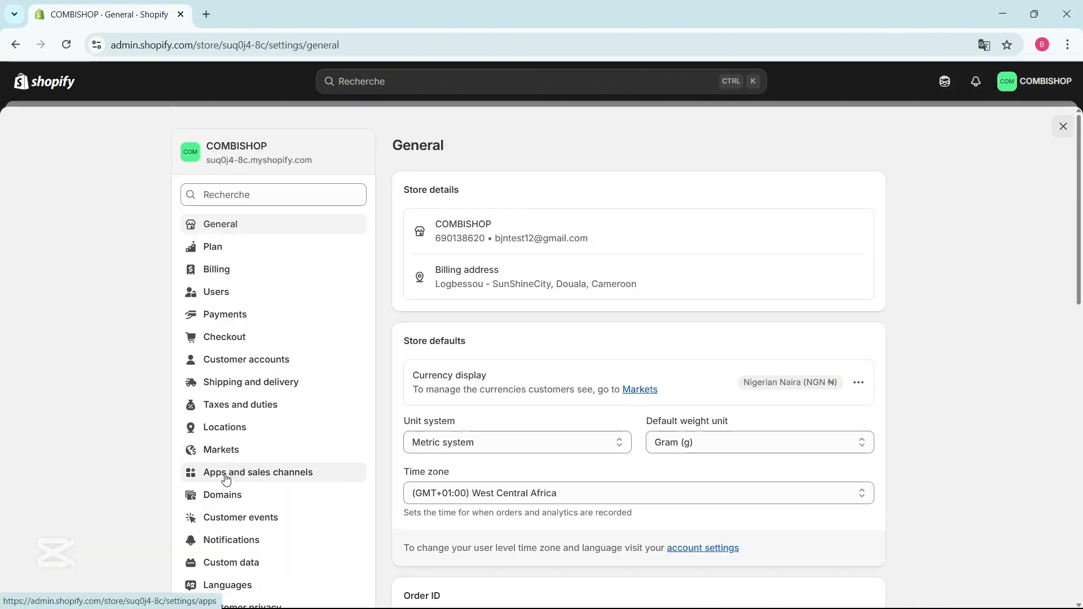
Step: Open the Shopify App Store in a new tab from the Apps and sales channels settings
left_click(227, 479)
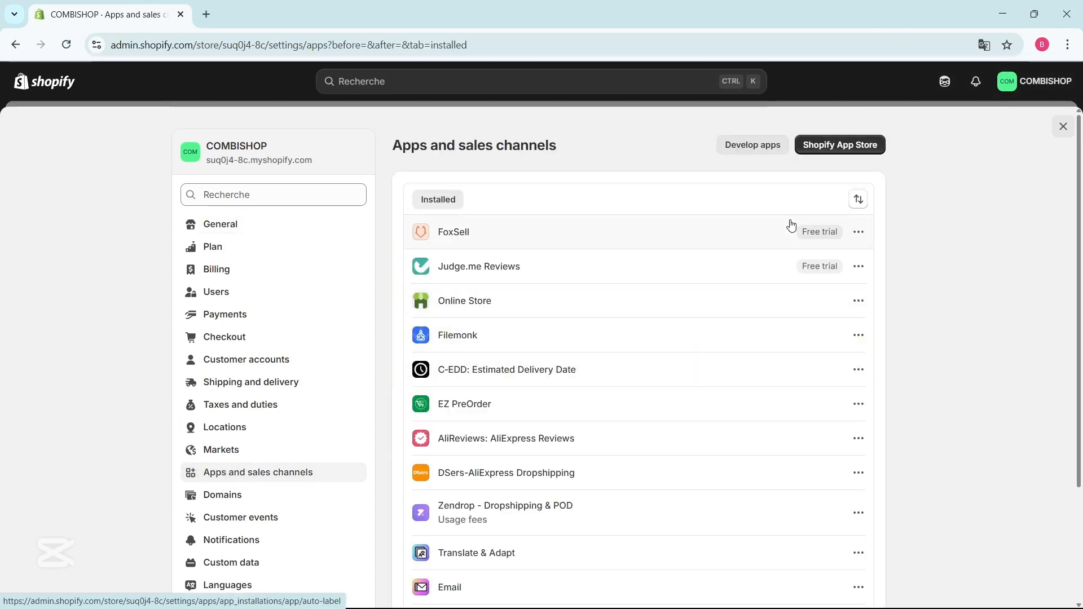
left_click(824, 147)
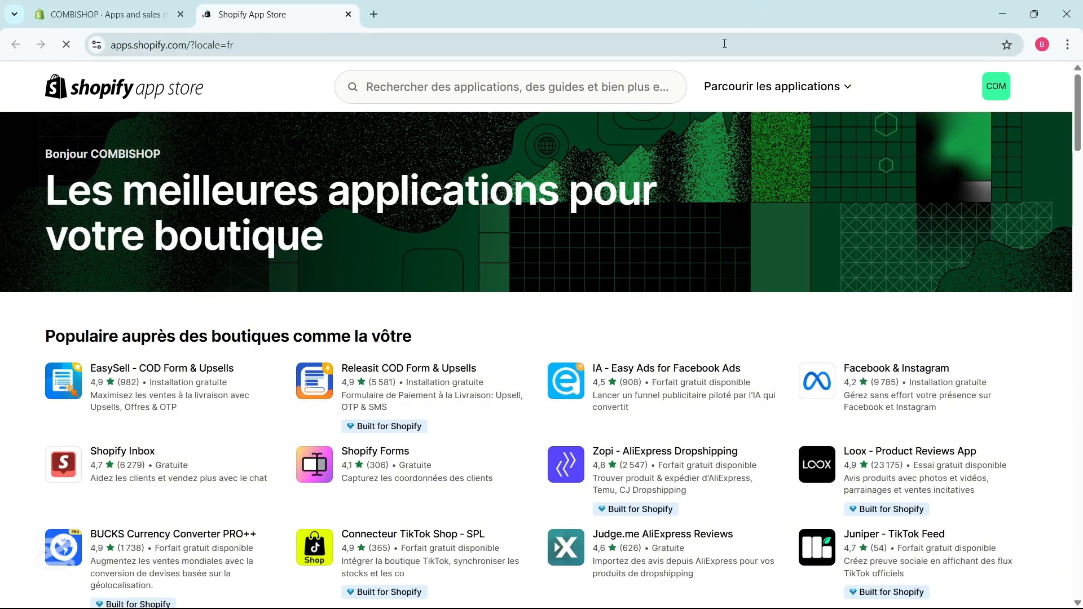
Step: Search the App Store for 'facebook et instagram' and open the Facebook & Instagram by Meta listing
left_click(397, 83)
type("fe")
key("BackSpace")
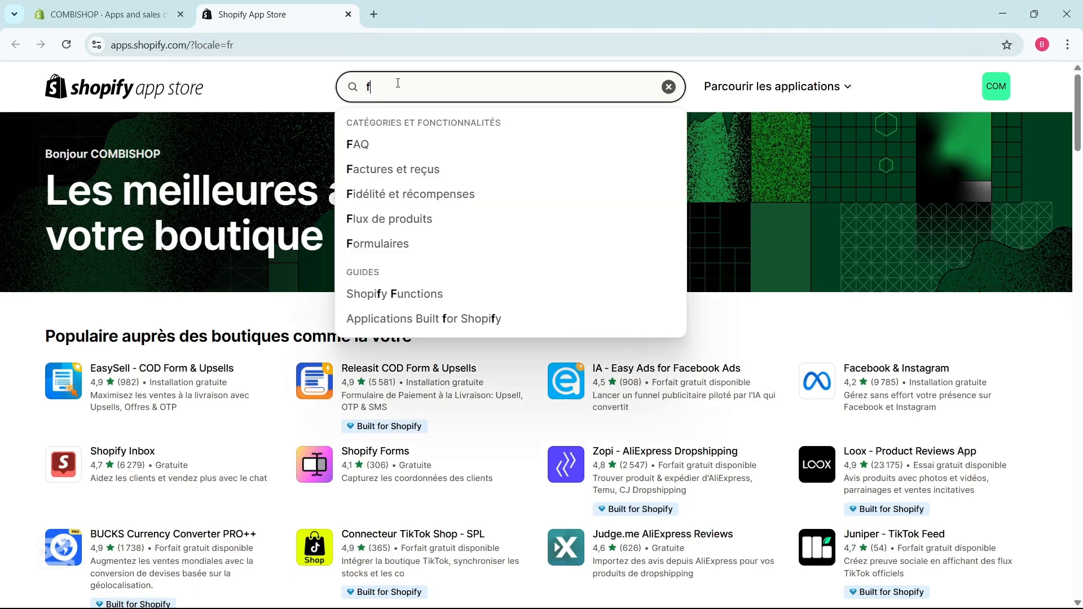
type("ace")
left_click(417, 125)
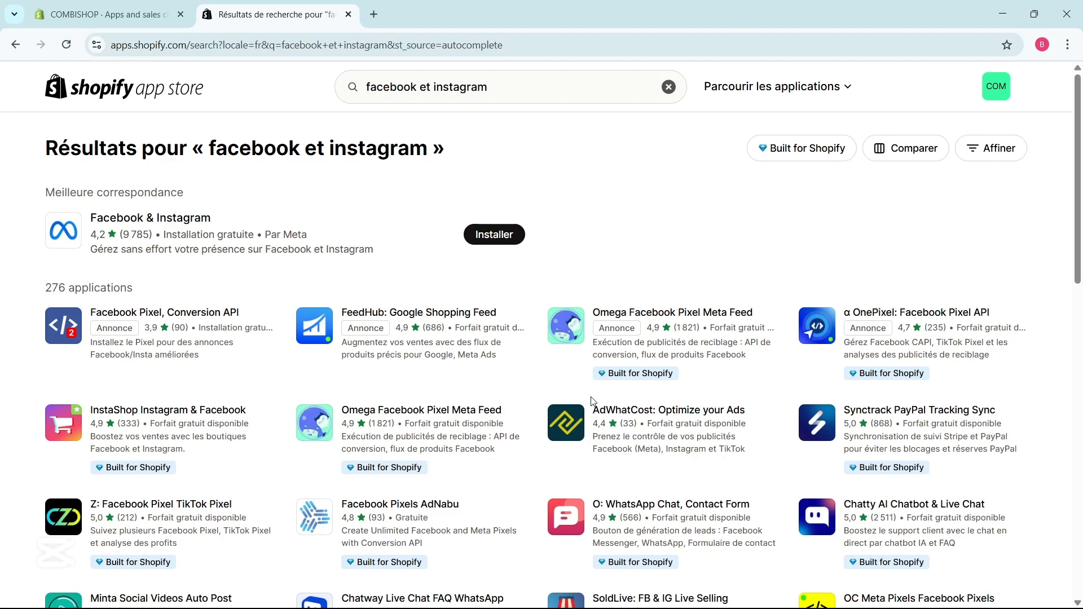
left_click(167, 221)
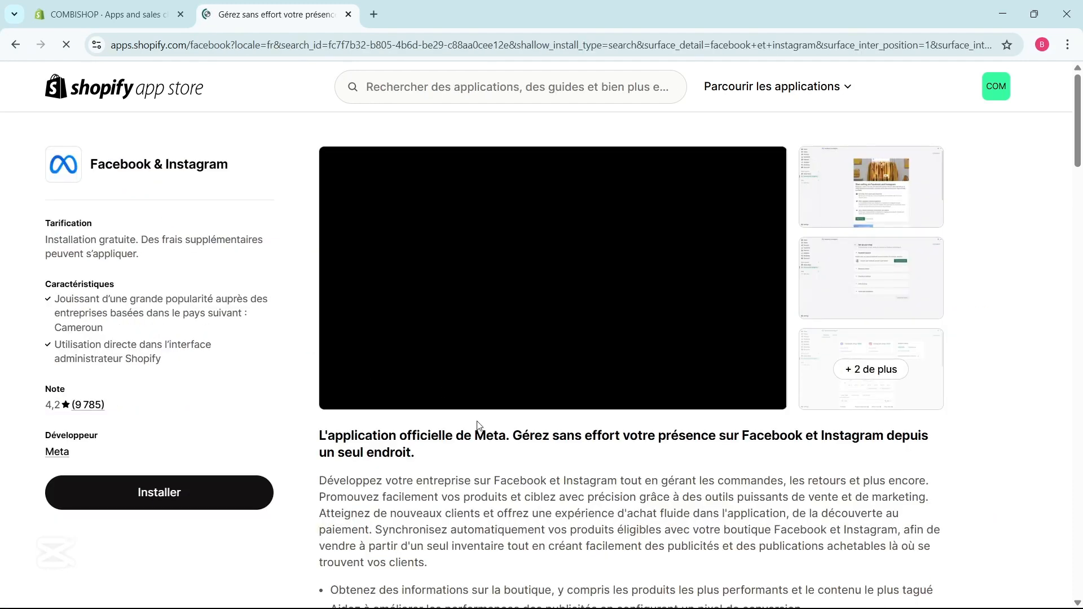
Step: Scroll through the Facebook & Instagram app page to review its description, free pricing and 4.2 rating
scroll(477, 425, "down", 3)
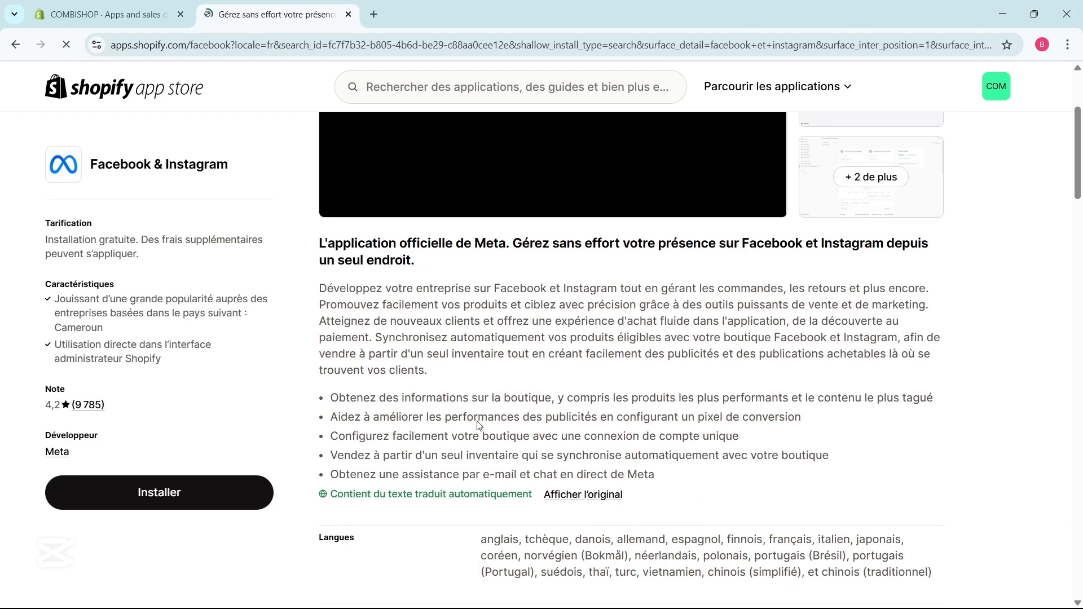
scroll(477, 425, "down", 4)
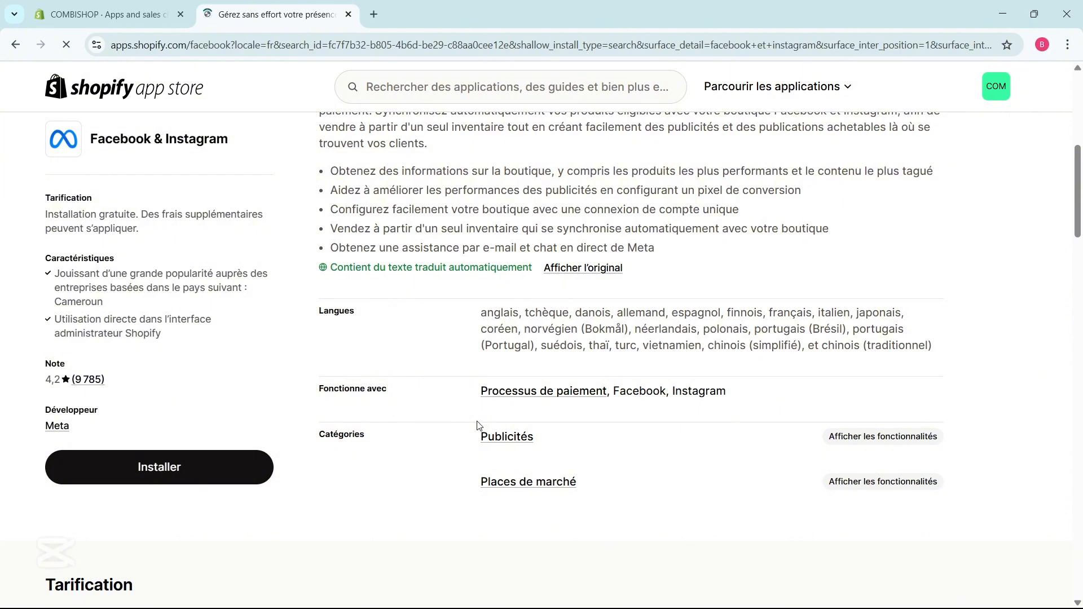
scroll(477, 425, "up", 1)
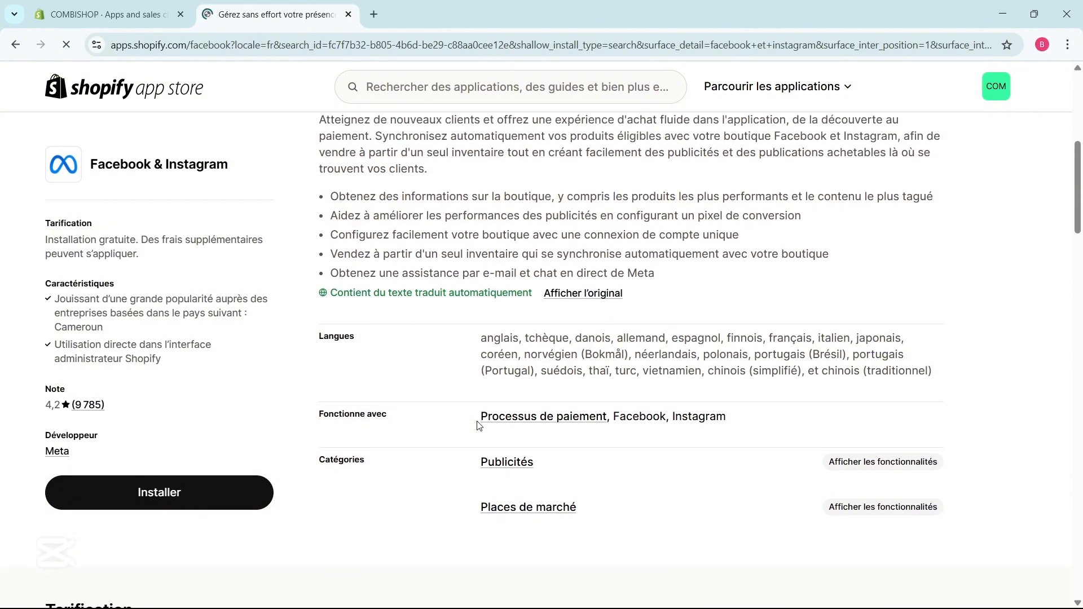
scroll(477, 425, "up", 3)
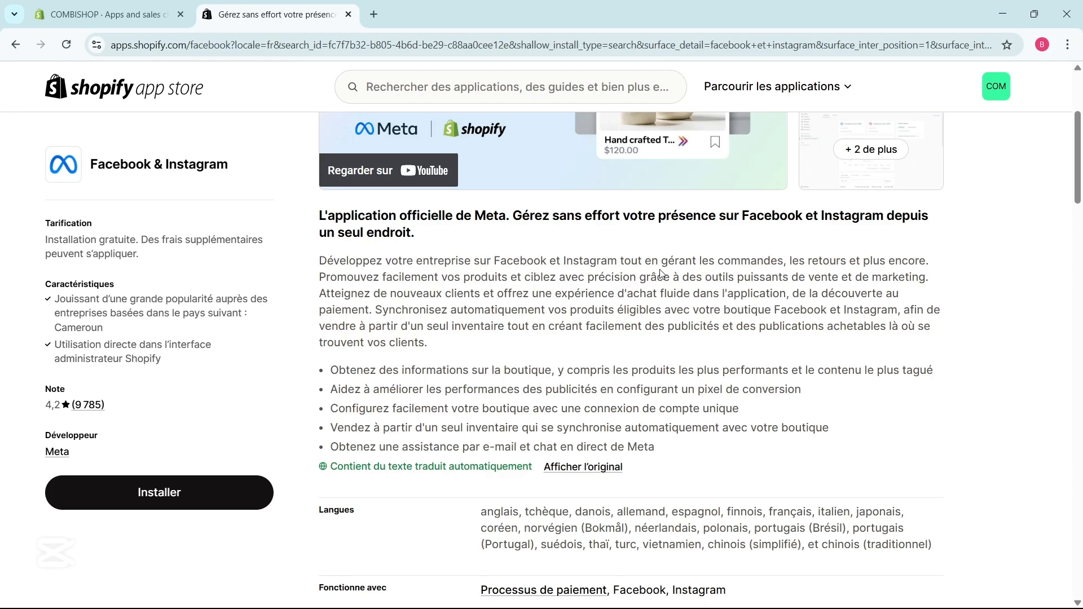
scroll(674, 276, "up", 3)
scroll(660, 274, "up", 1)
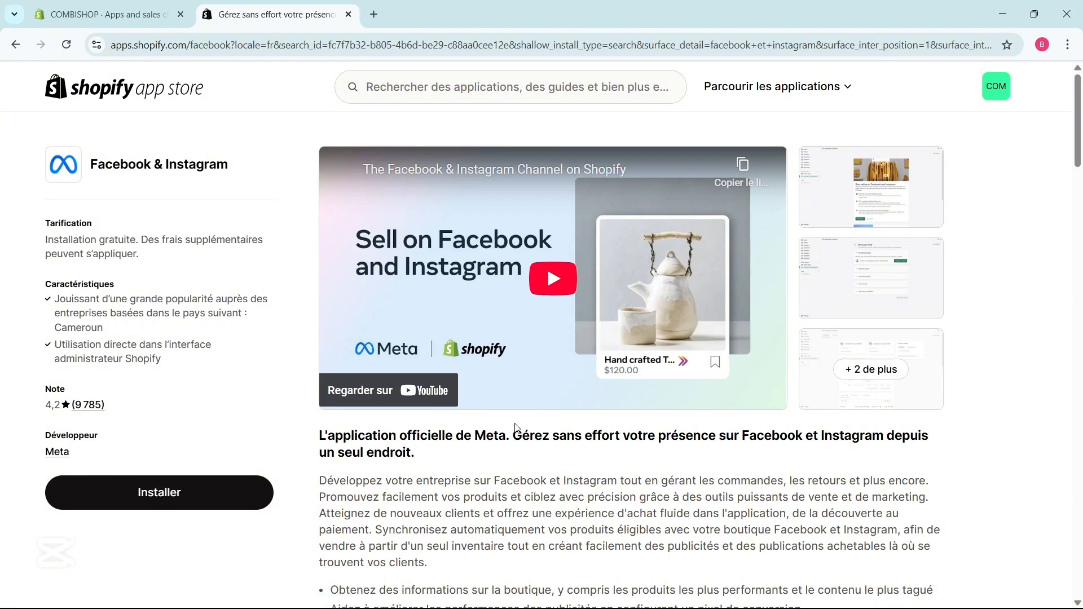
scroll(546, 461, "down", 7)
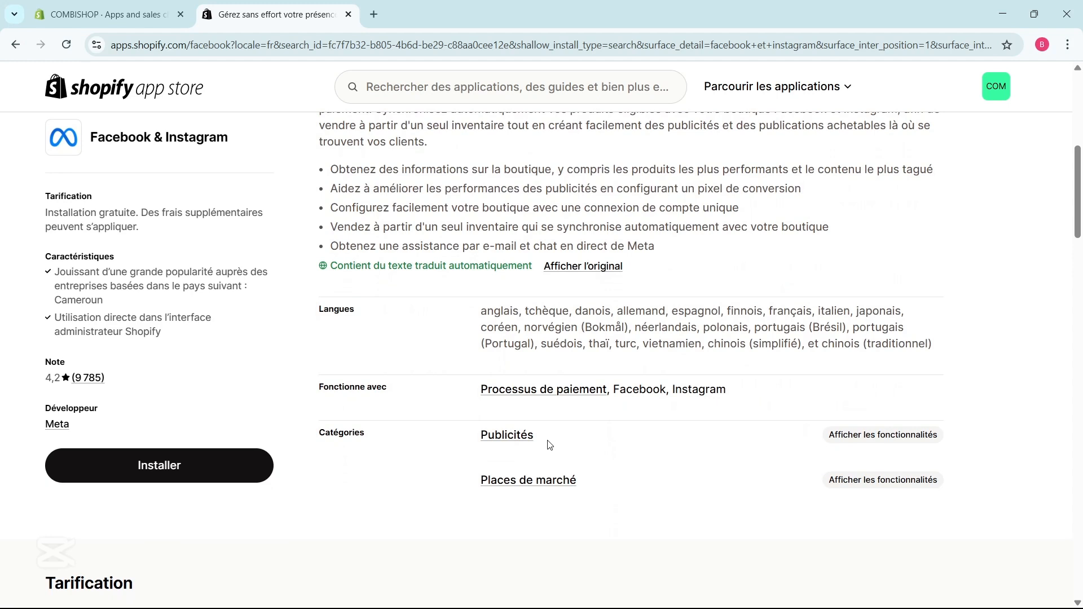
scroll(550, 445, "down", 2)
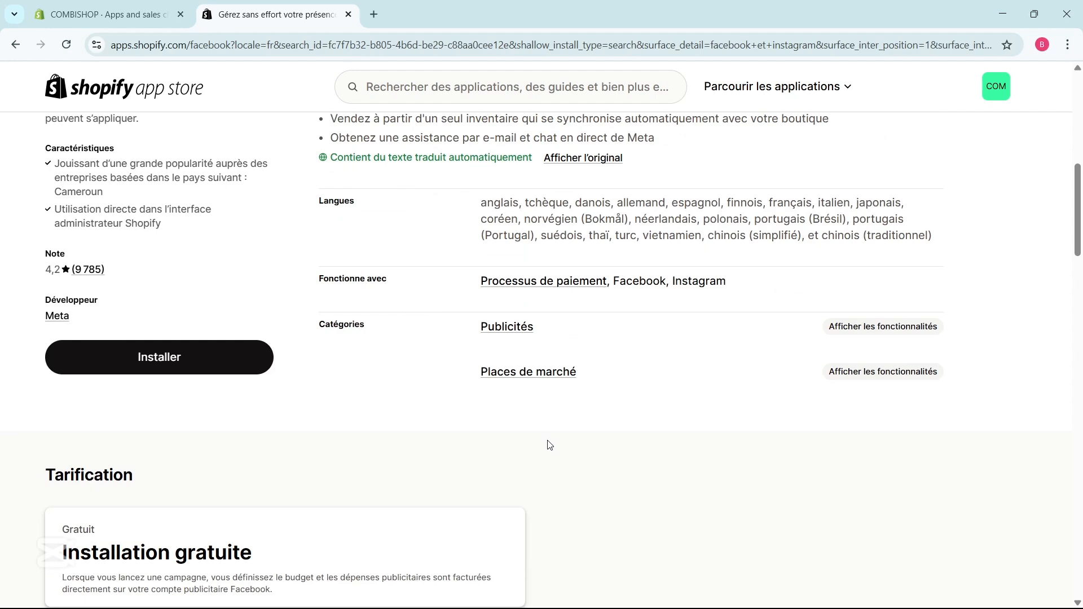
scroll(550, 445, "down", 2)
scroll(550, 445, "up", 7)
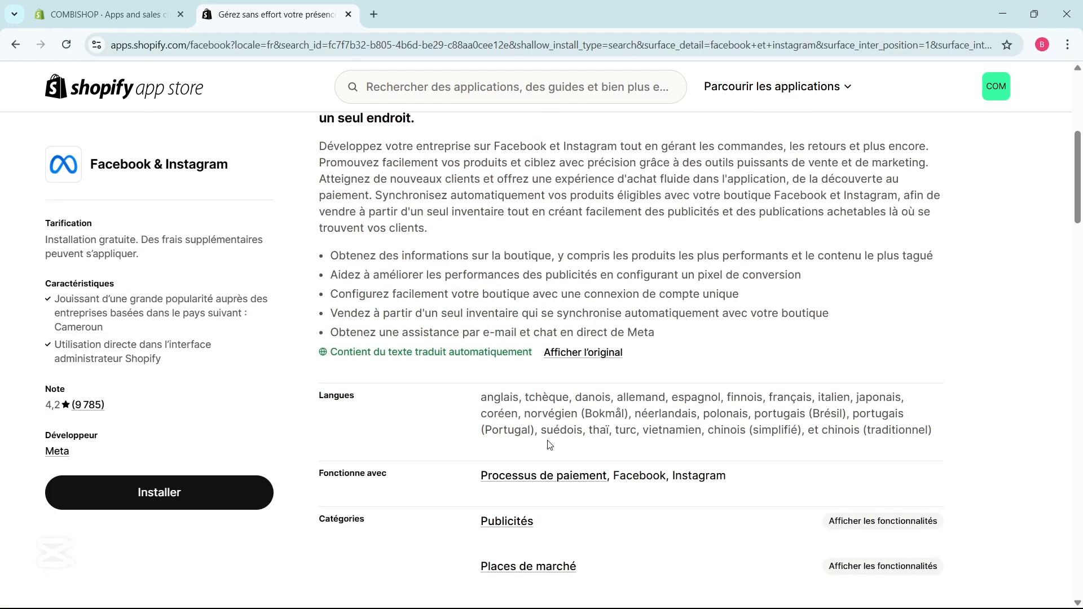
scroll(548, 445, "down", 8)
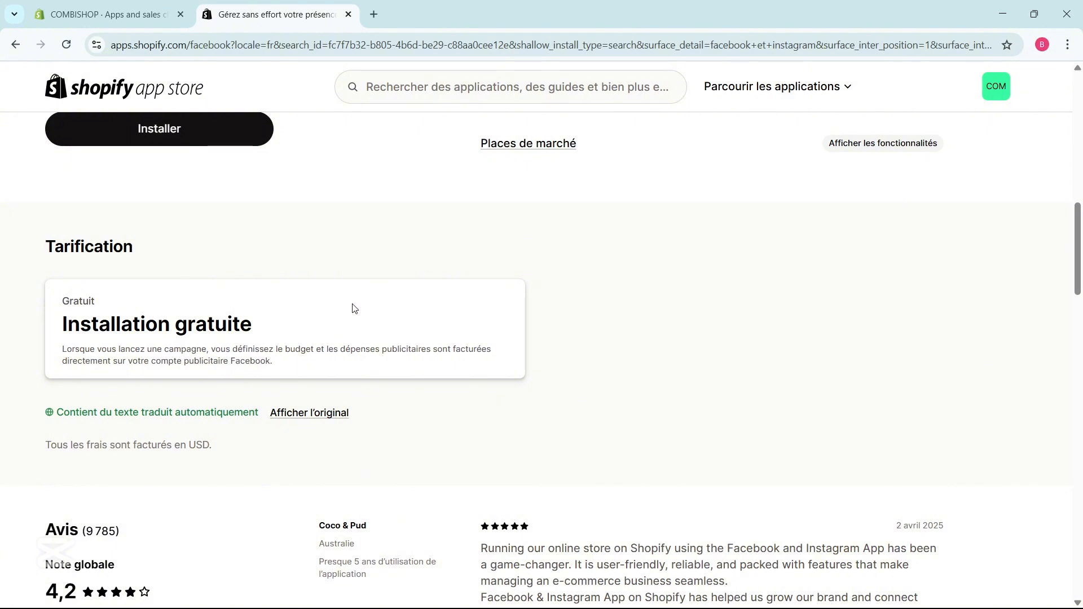
scroll(353, 307, "up", 8)
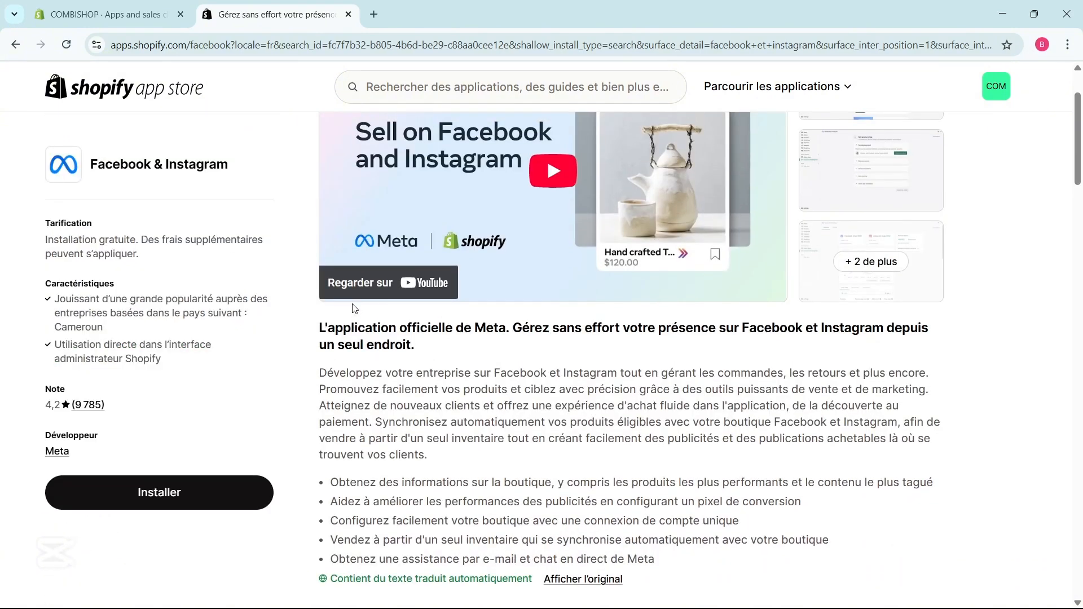
Step: Install the Facebook & Instagram app on COMBISHOP and dismiss the Facebook connection popup
left_click(202, 484)
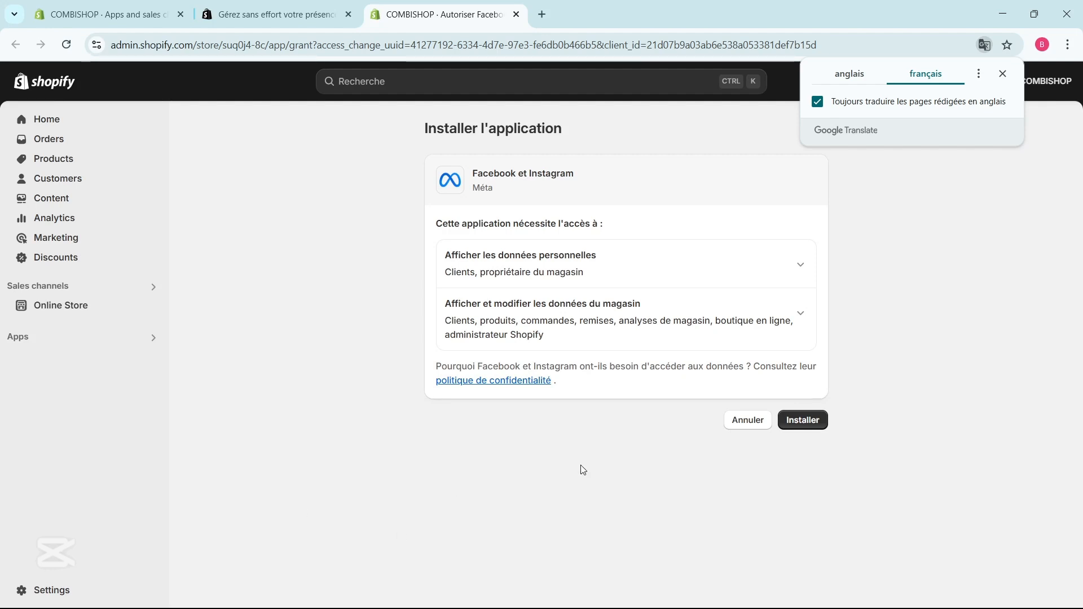
left_click(804, 420)
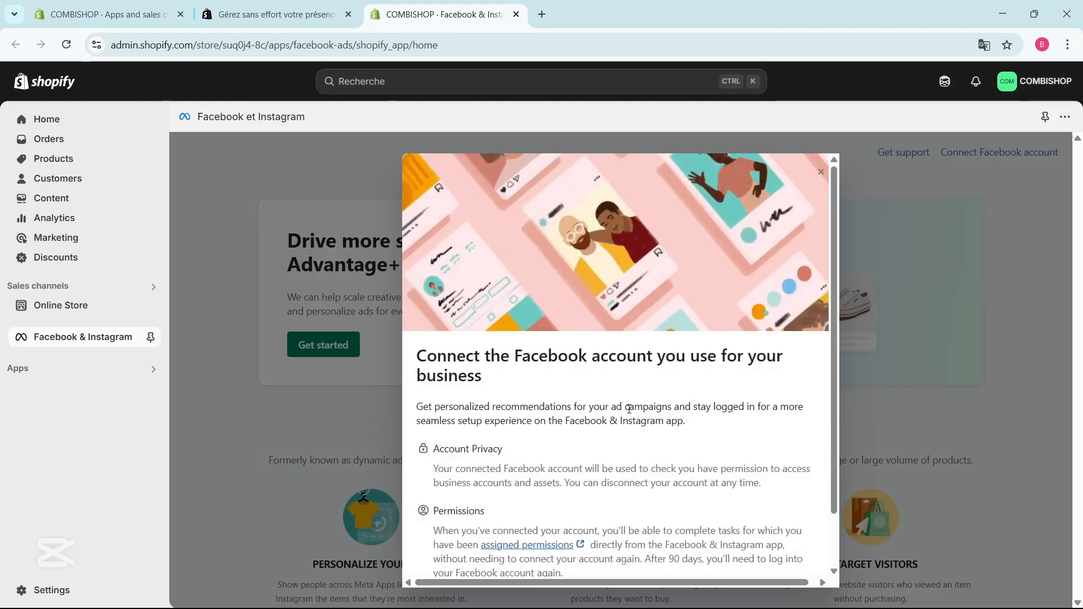
key("Escape")
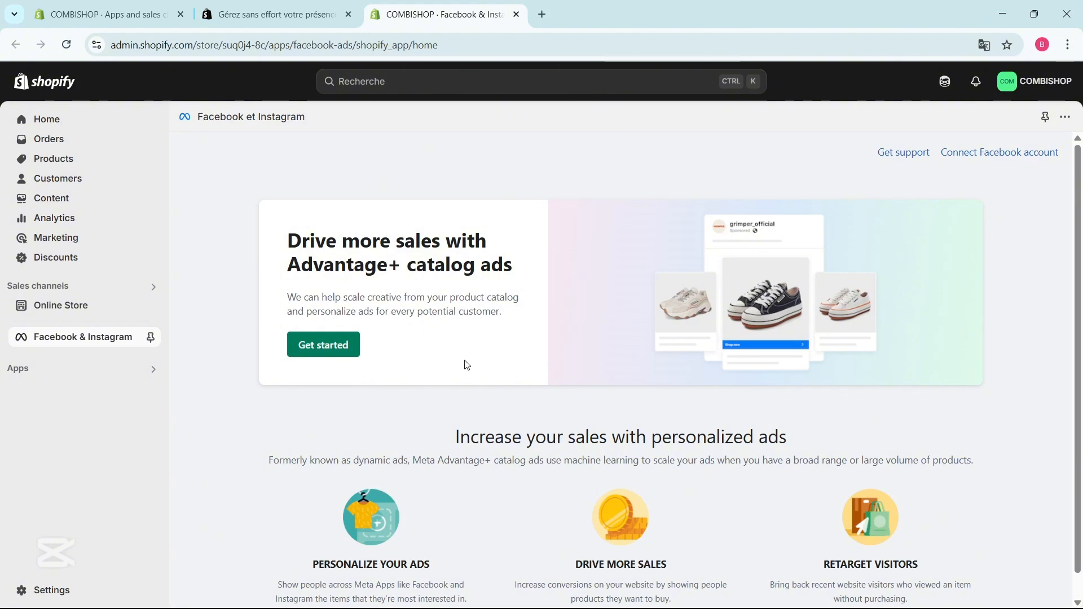
Step: Start the Advantage+ catalog ads setup and reopen the Facebook login window to connect an account
left_click(321, 351)
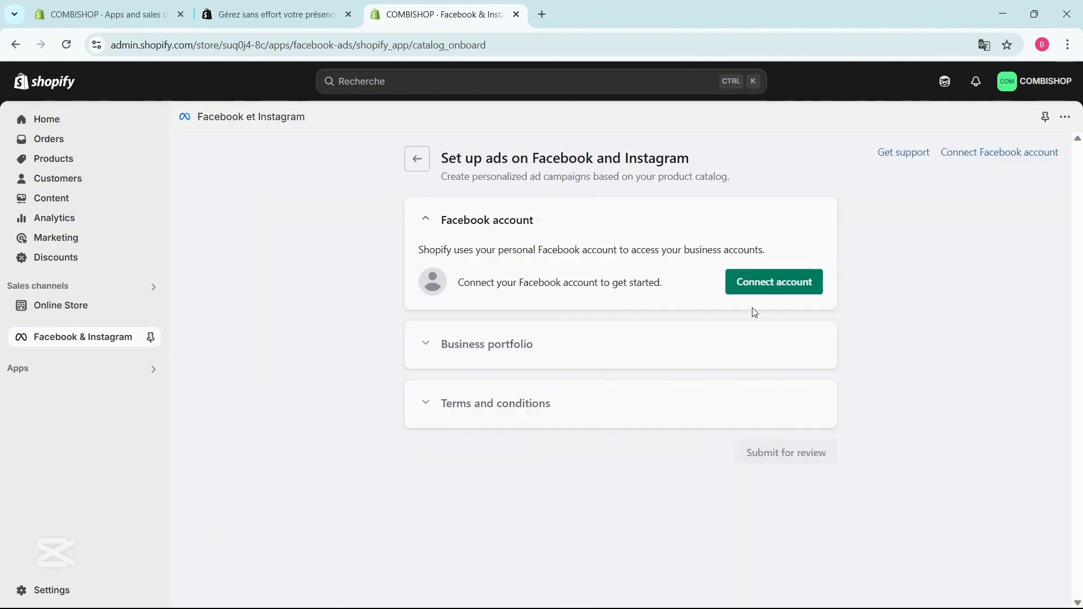
left_click(766, 287)
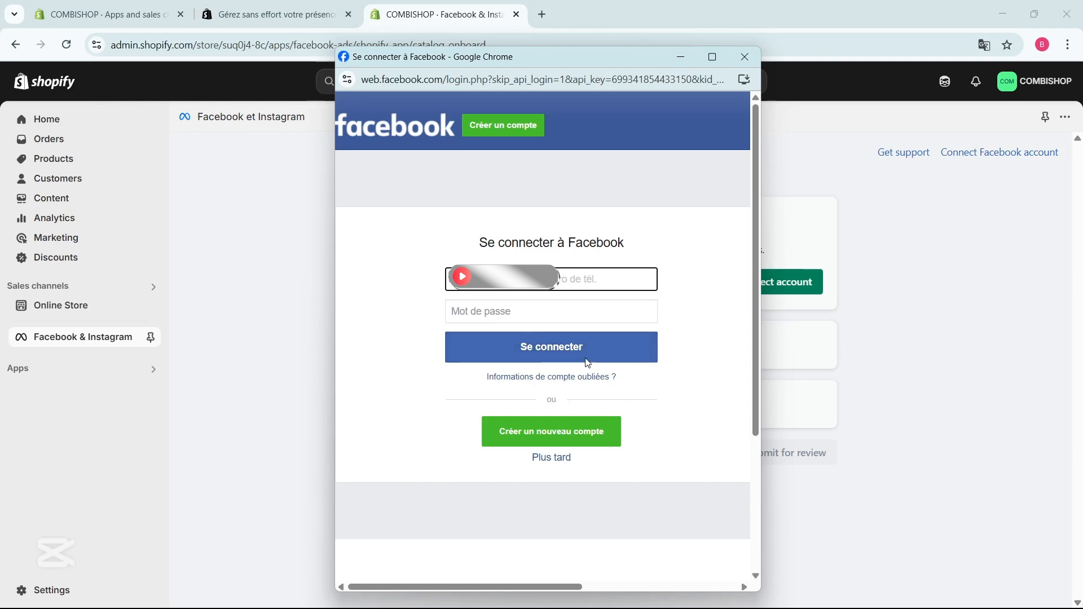
left_click(745, 58)
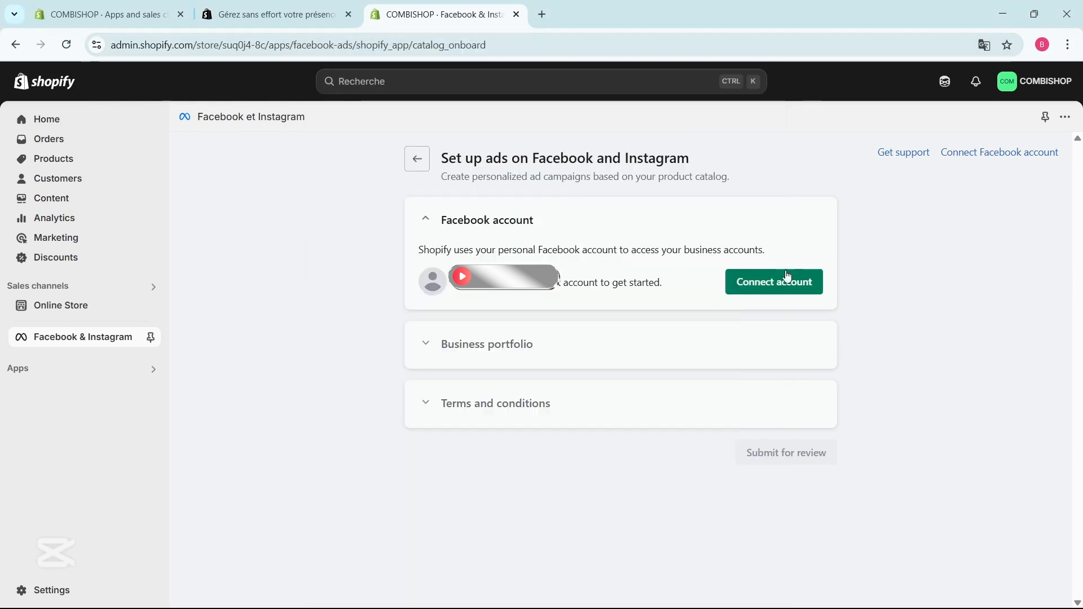
left_click(778, 285)
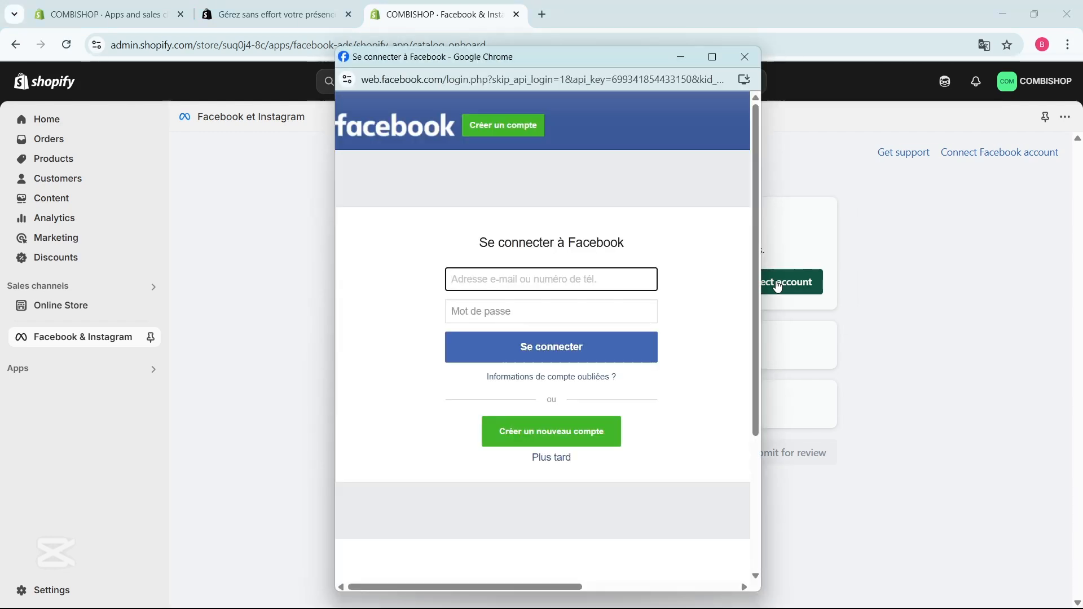
Step: Fill the Facebook login with the saved e-mail and password, then choose to create a new account
left_click(457, 280)
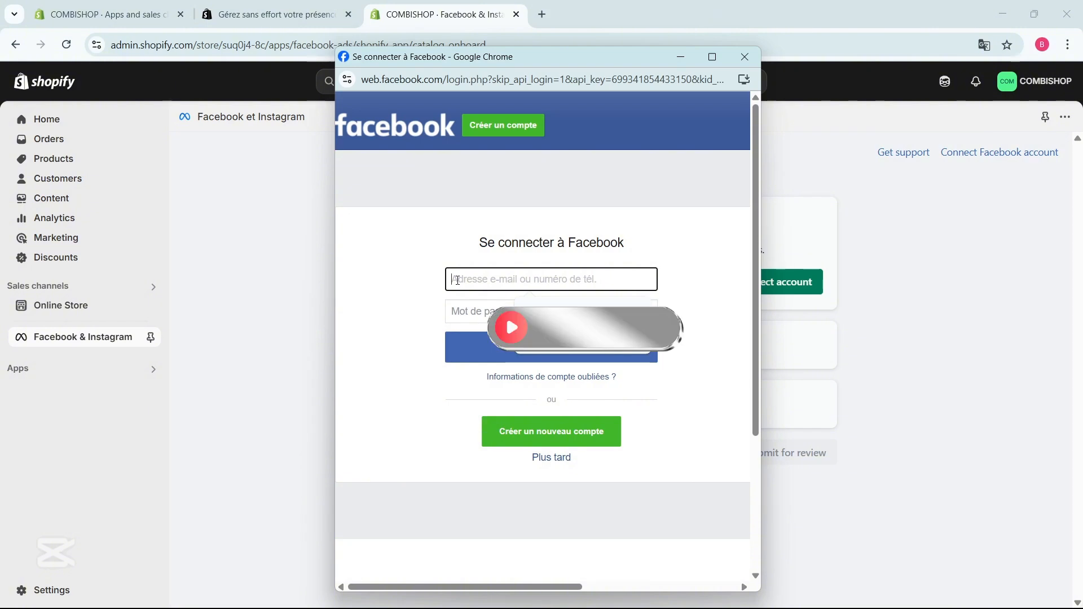
left_click(465, 315)
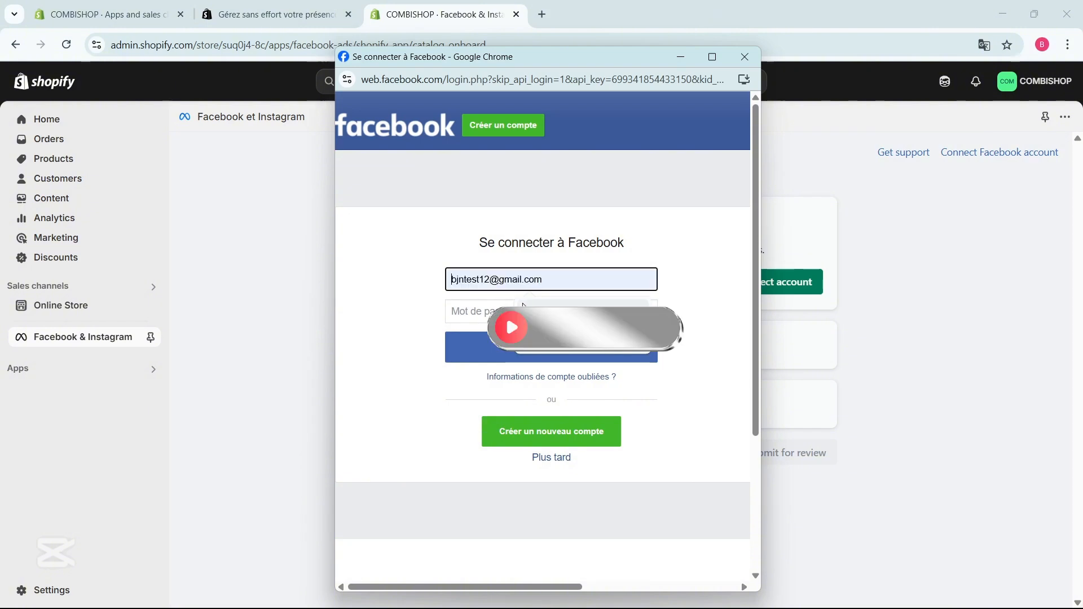
left_click(456, 314)
key("ctrl+v")
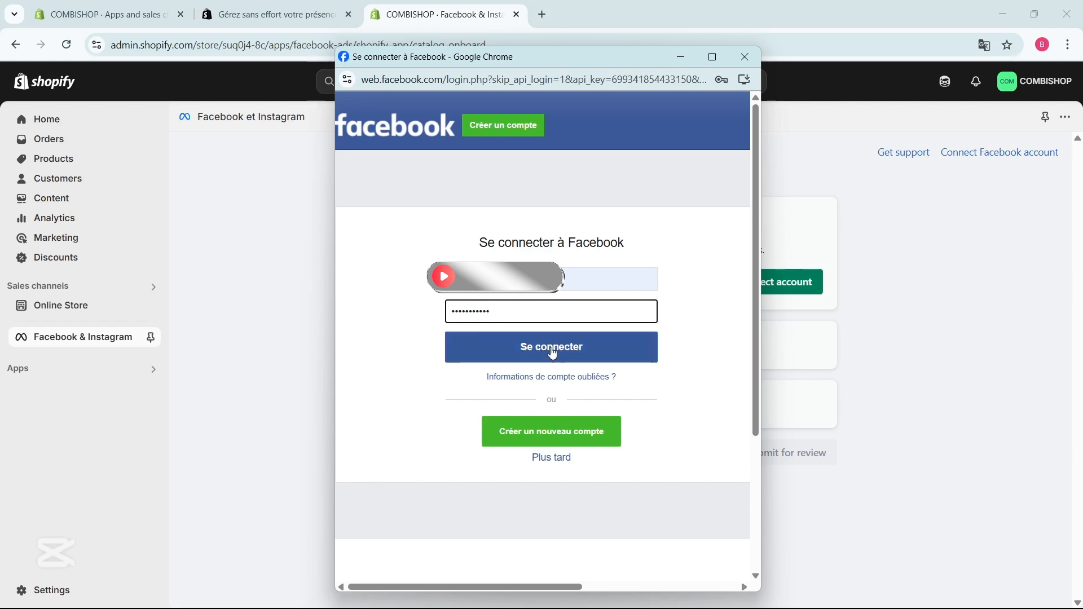
left_click(573, 441)
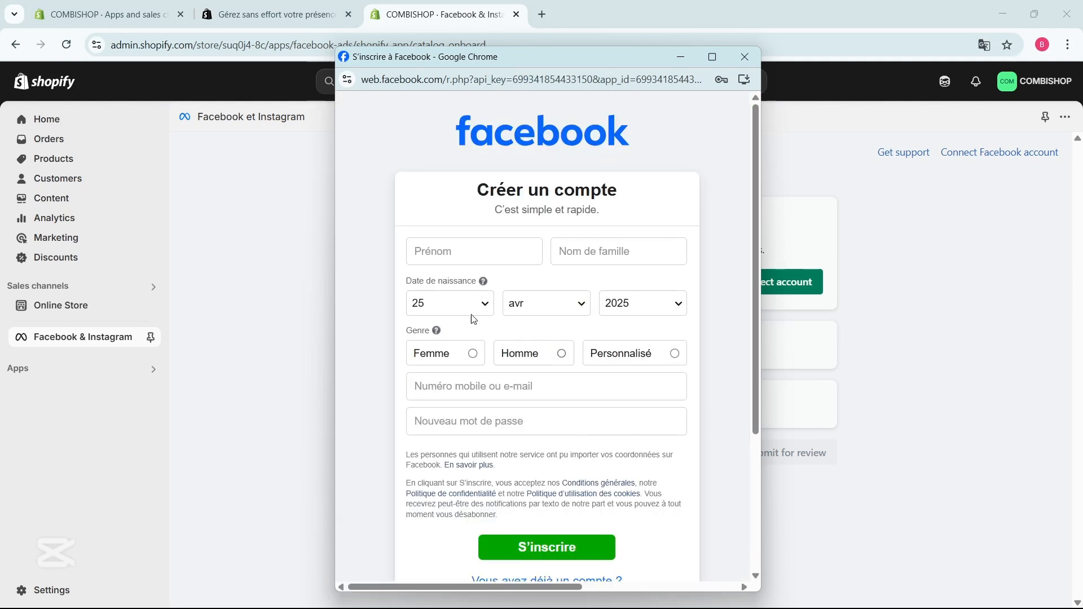
Step: Enter the first and last name on the Facebook sign-up form
left_click(424, 254)
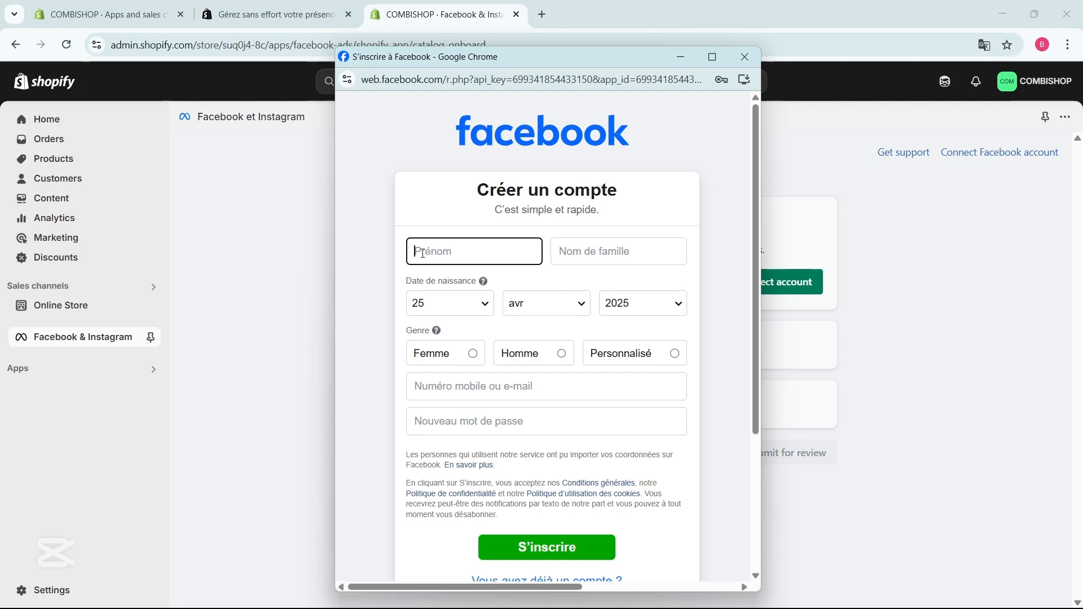
left_click(567, 251)
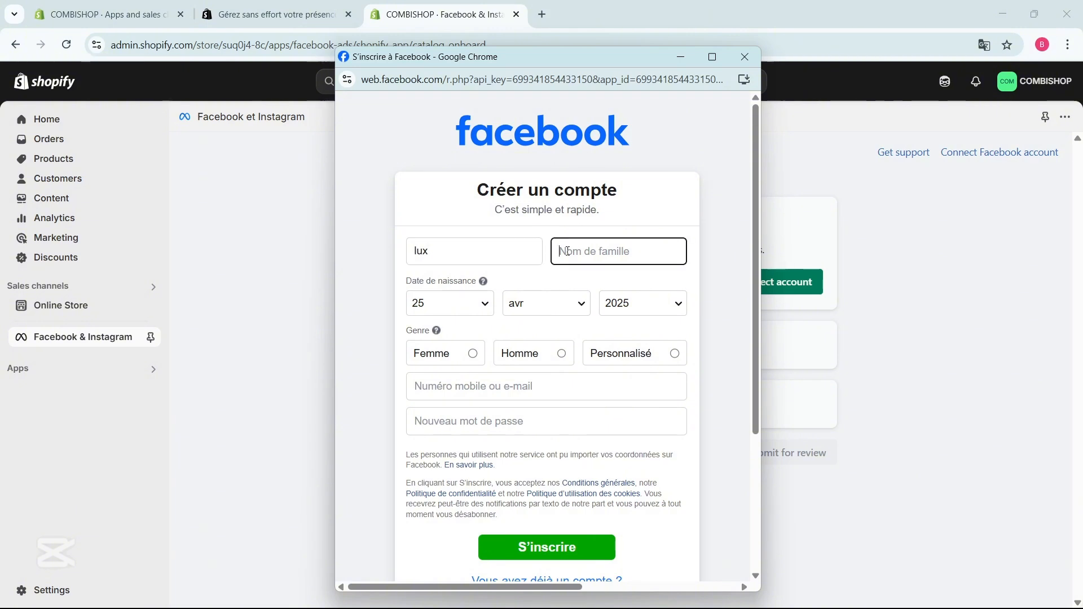
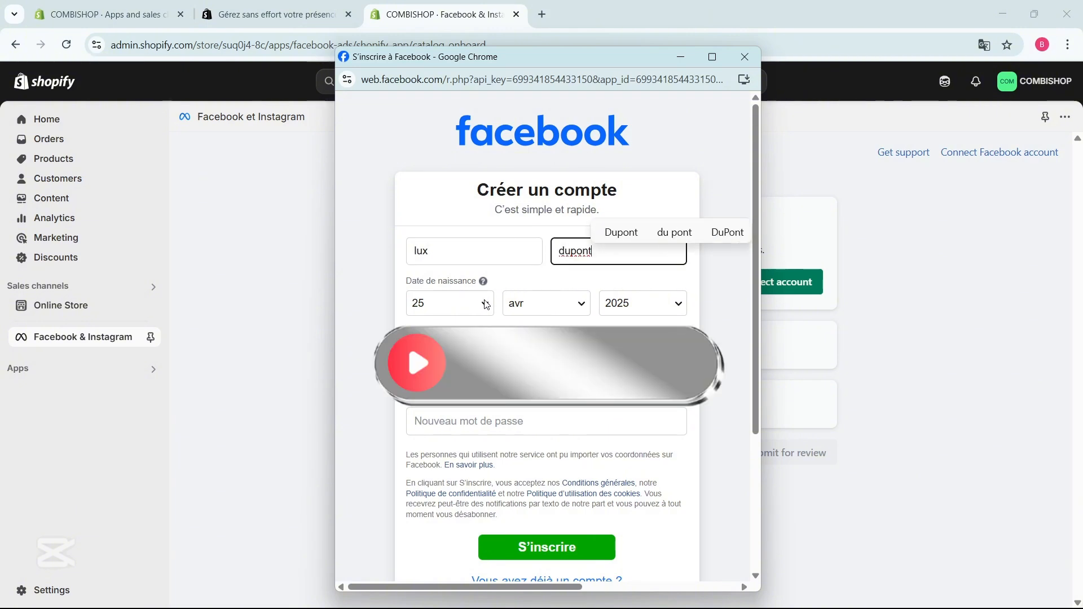
Step: Set the birth date to 25 avr 2010 and select Homme as the gender
left_click(488, 307)
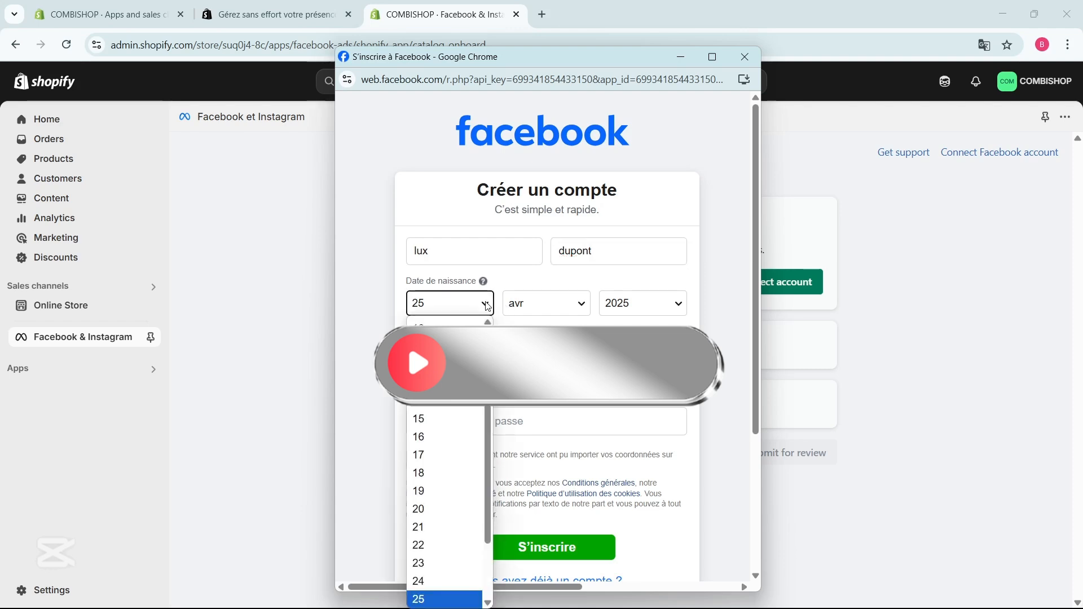
scroll(446, 361, "up", 1)
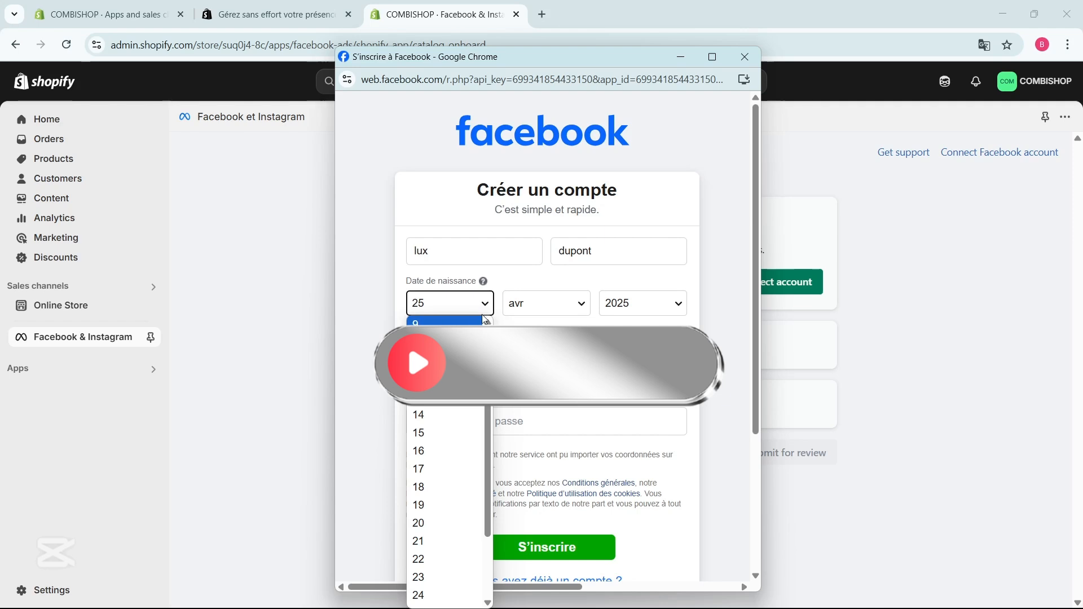
left_click(680, 307)
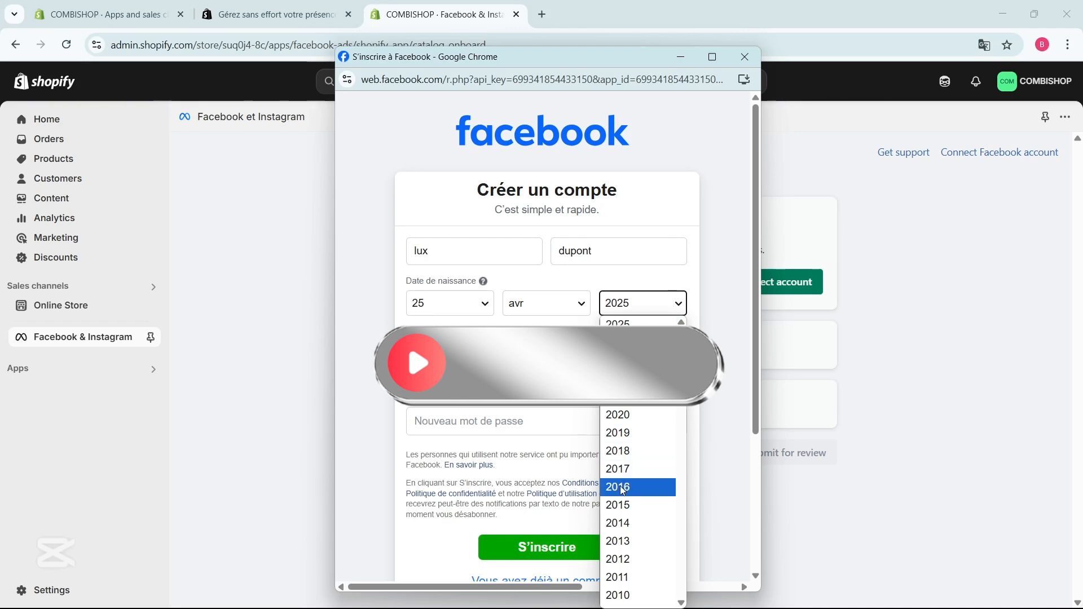
left_click(620, 525)
left_click(680, 308)
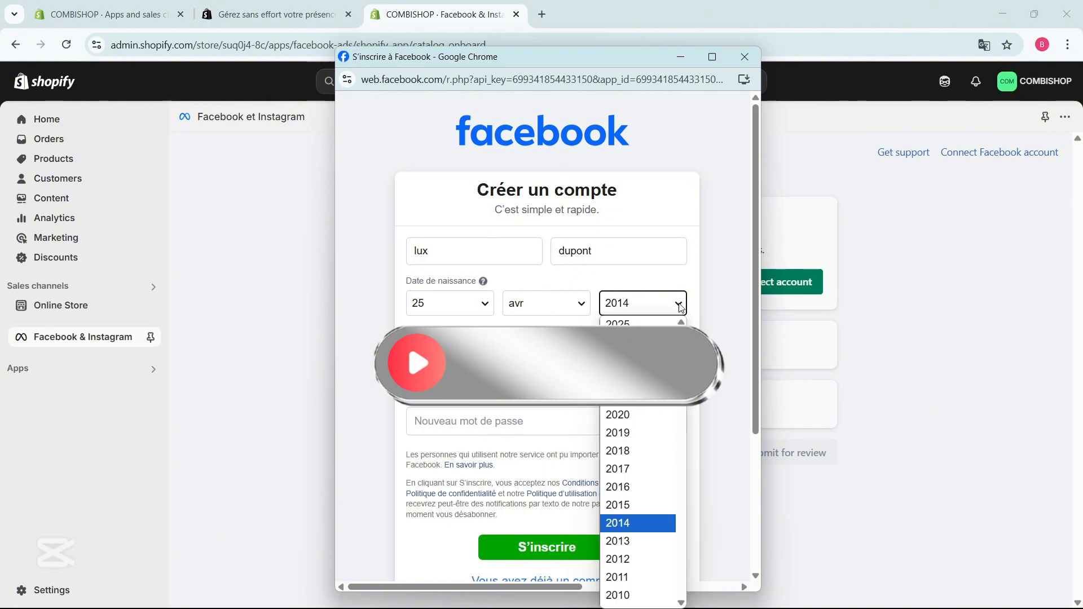
left_click(625, 595)
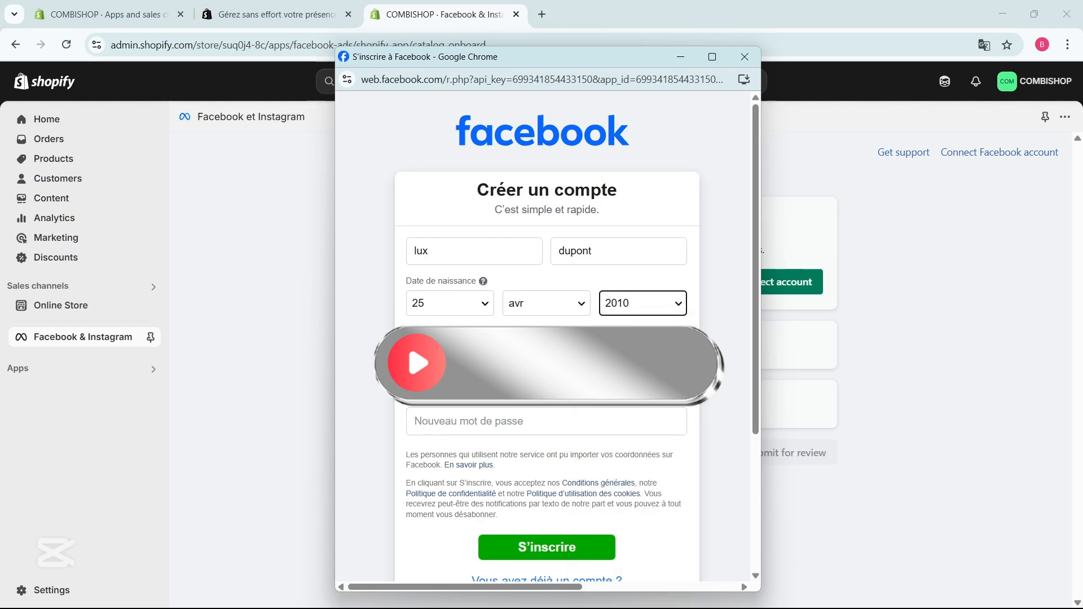
left_click(567, 413)
Step: Accept Chrome's suggested strong password for the new Facebook account
left_click(546, 547)
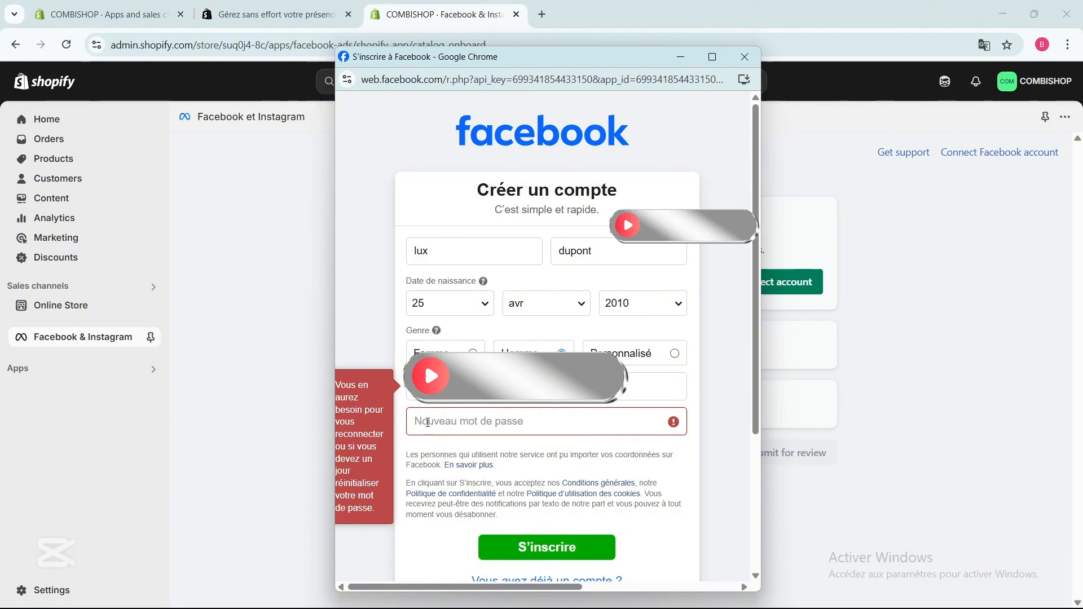
left_click(426, 422)
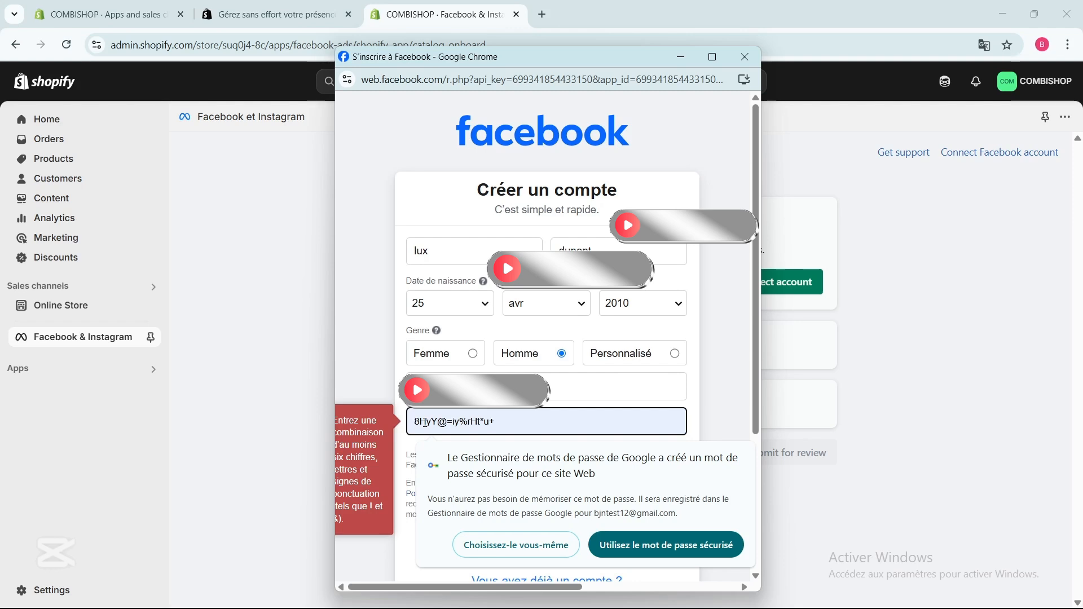
key("Return")
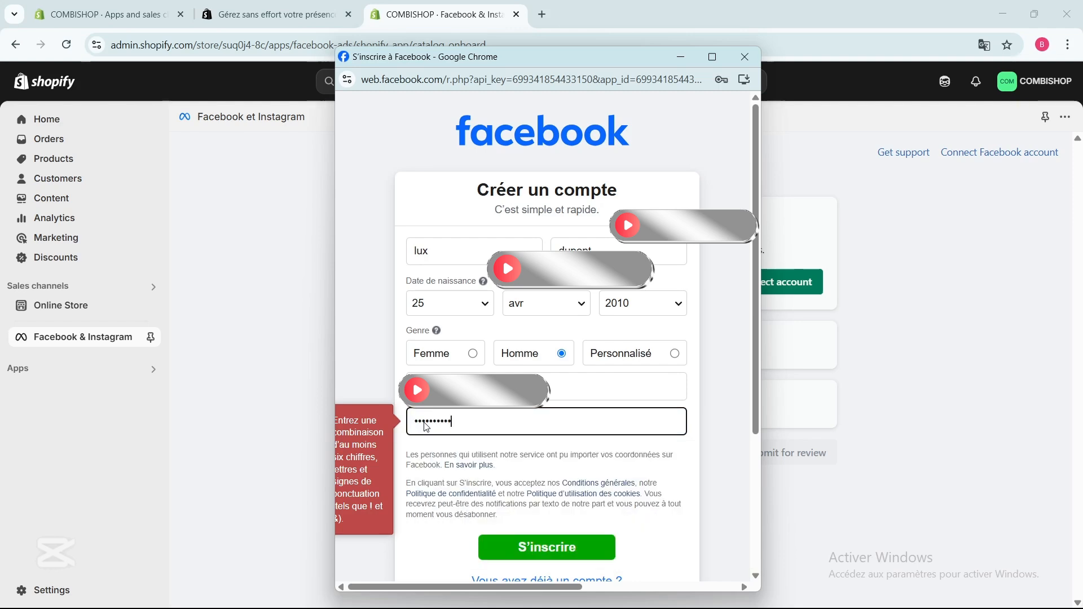
Step: Submit the sign-up form and confirm the account with the FB- code from the e-mail
left_click(529, 542)
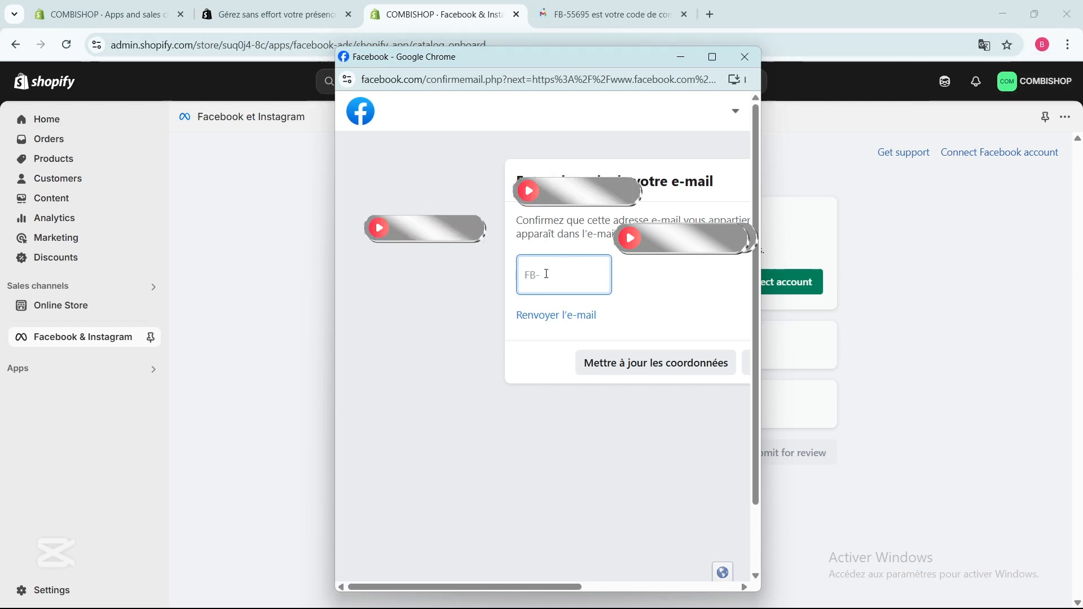
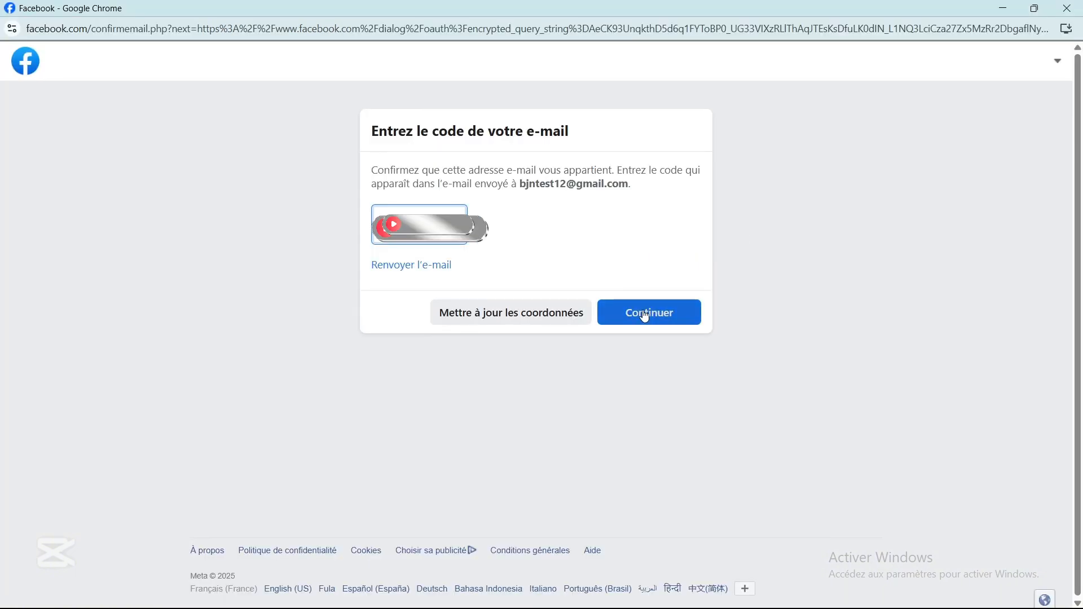
left_click(645, 314)
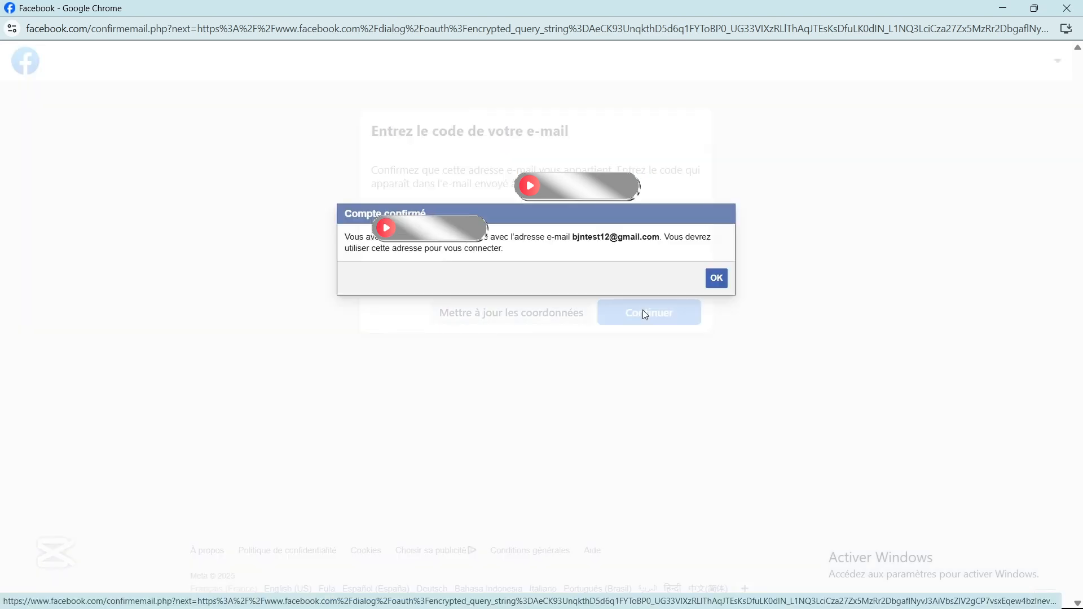
Step: Acknowledge the confirmation, confirm the account, and allow Facebook to share business assets with Shopify
left_click(719, 284)
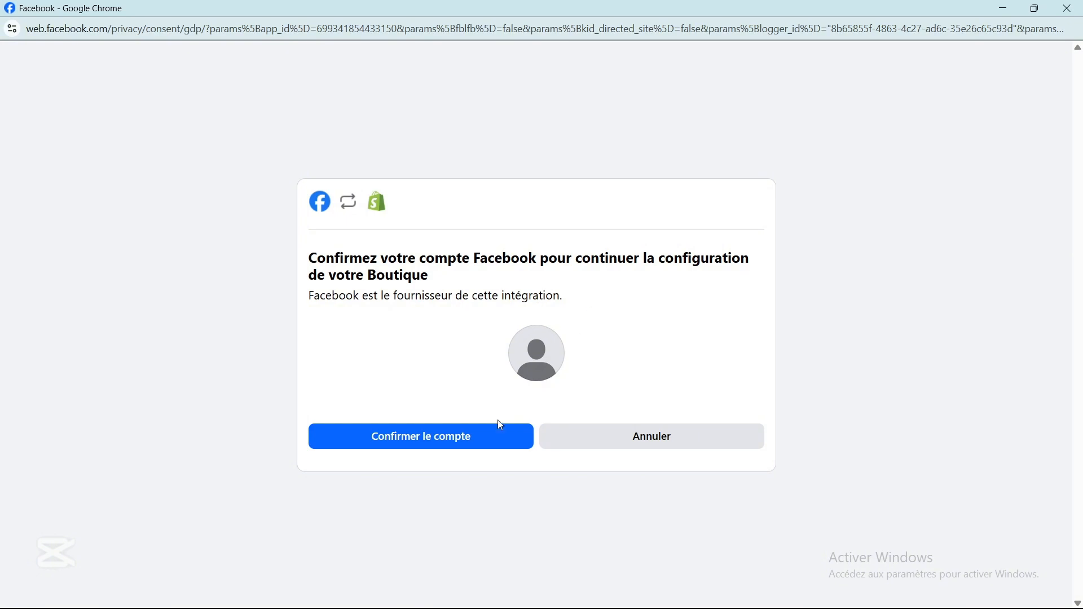
left_click(432, 445)
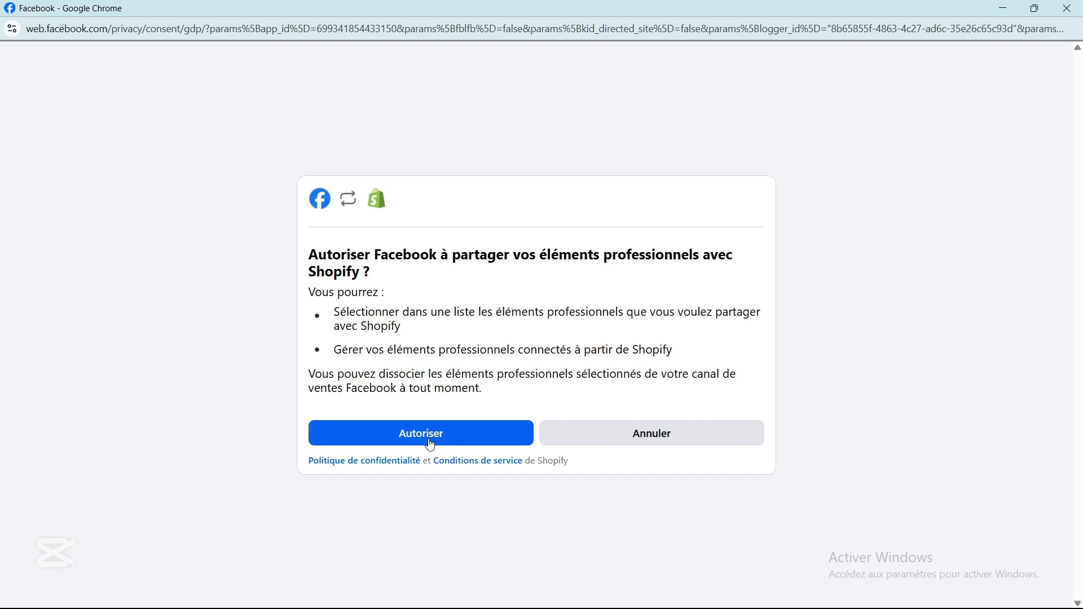
left_click(431, 445)
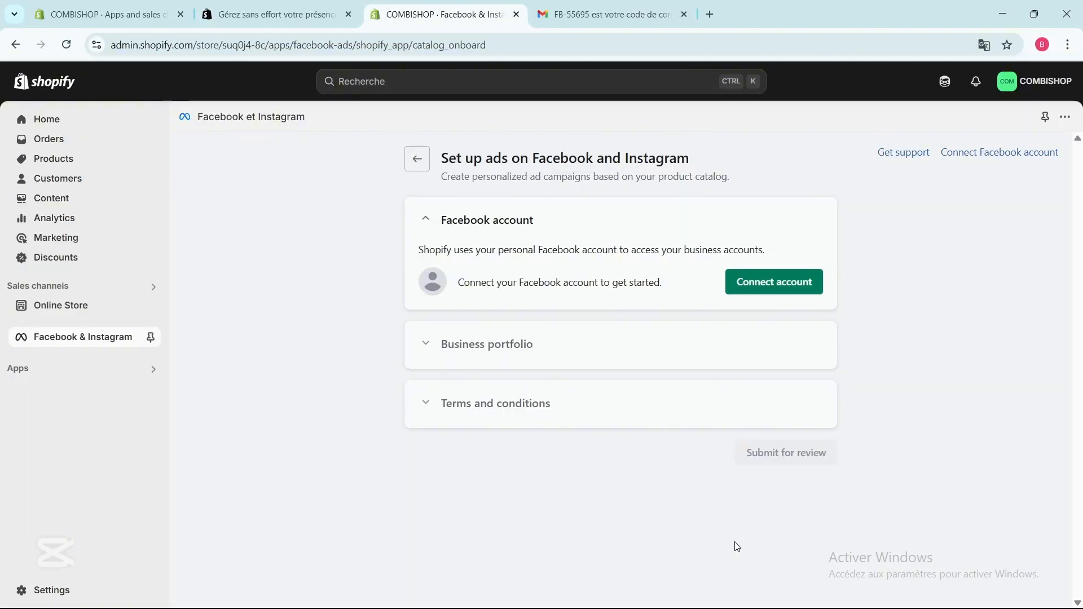